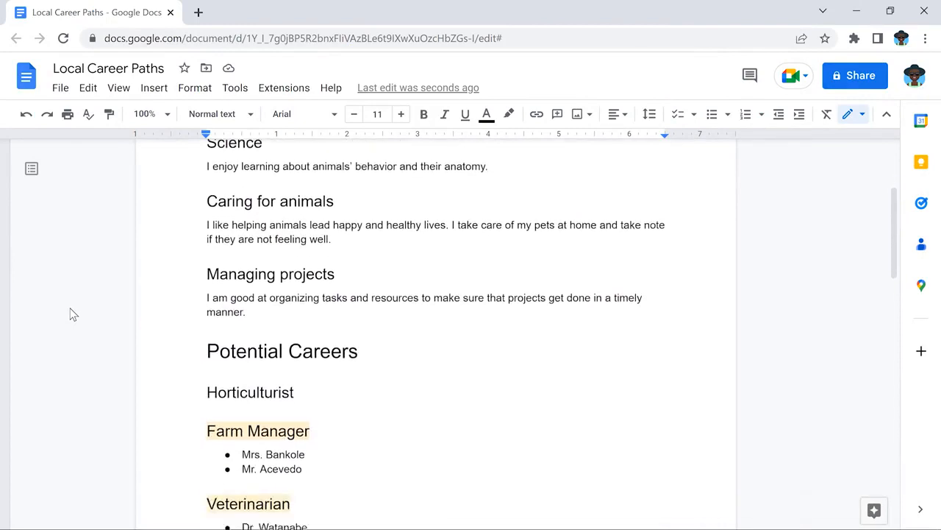
Step: Add the heading "Veterinarian Interview" in Heading 1 style on a new line below the email draft's signature
scroll(72, 314, "down", 5)
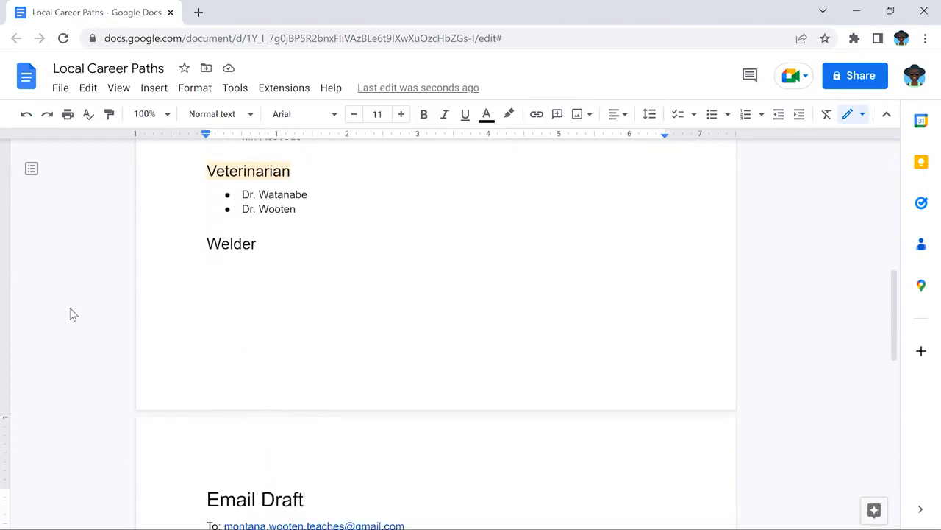
scroll(72, 314, "down", 2)
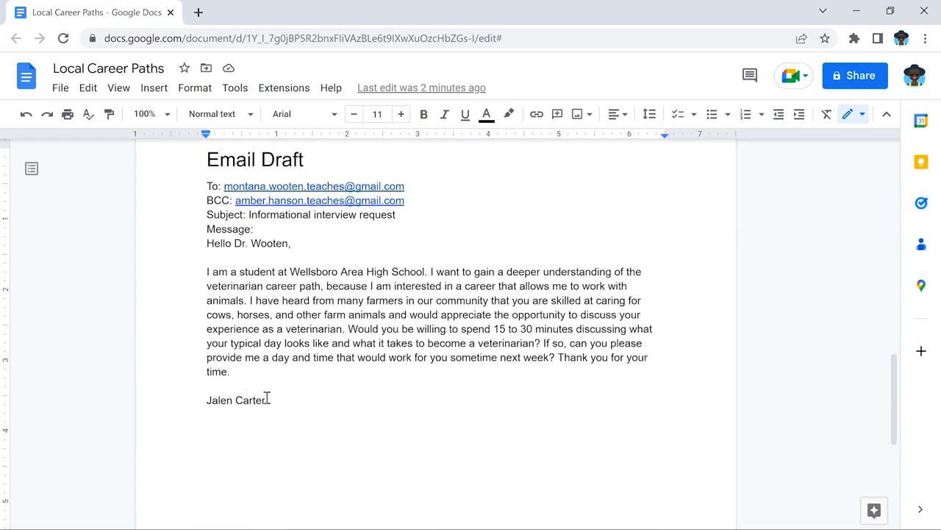
left_click(278, 399)
key("Return")
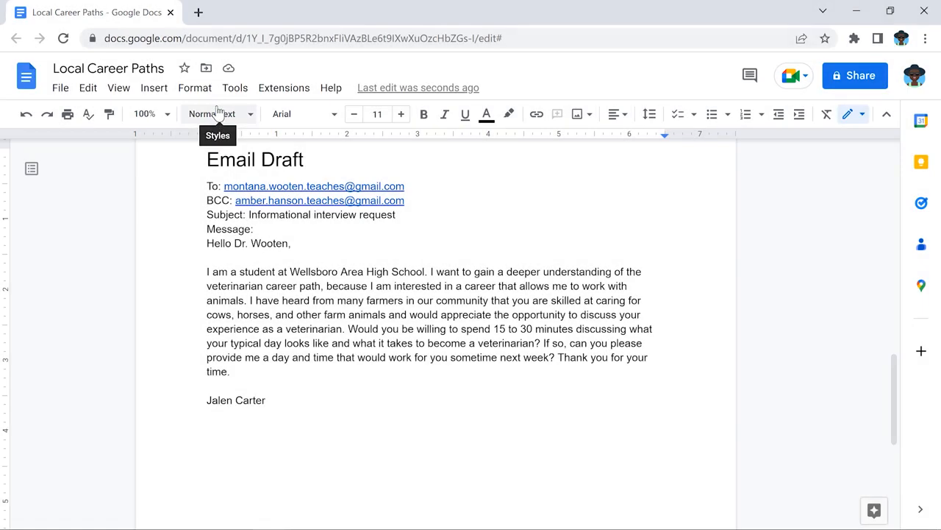
left_click(218, 113)
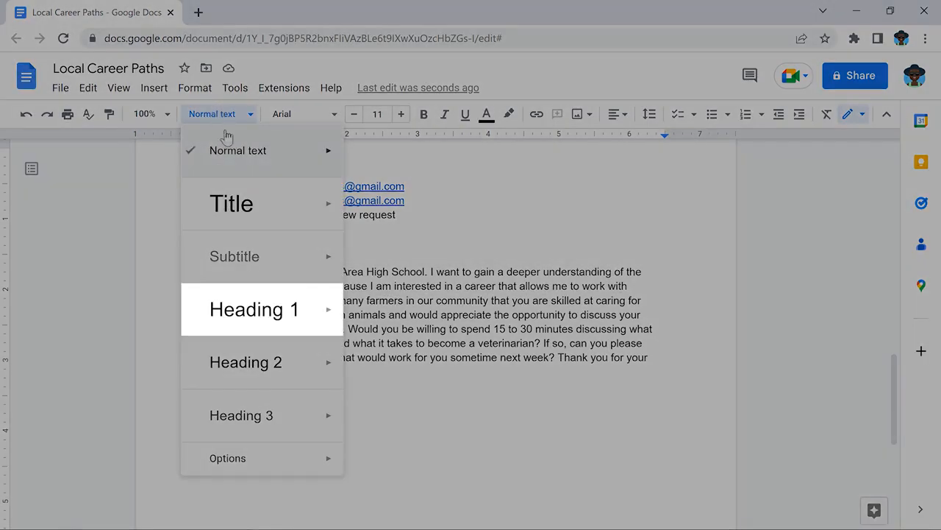
mouse_move(259, 307)
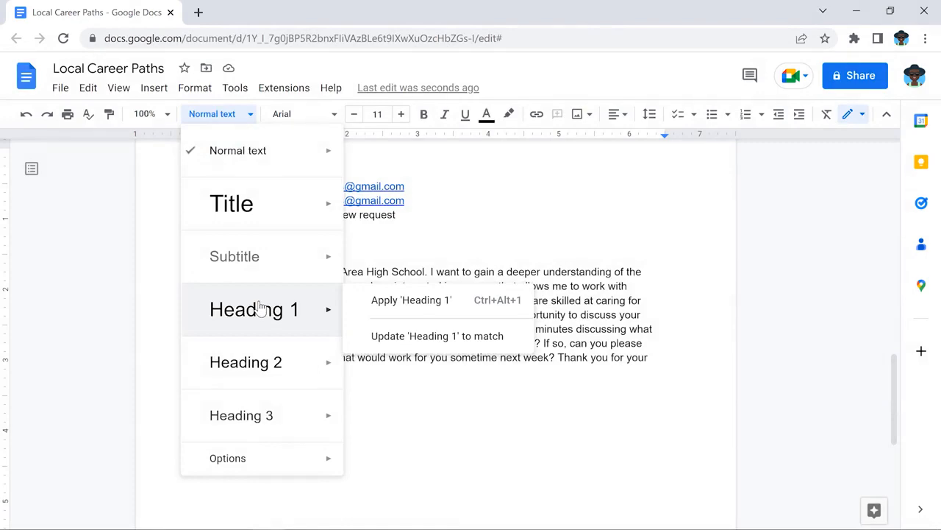
left_click(259, 307)
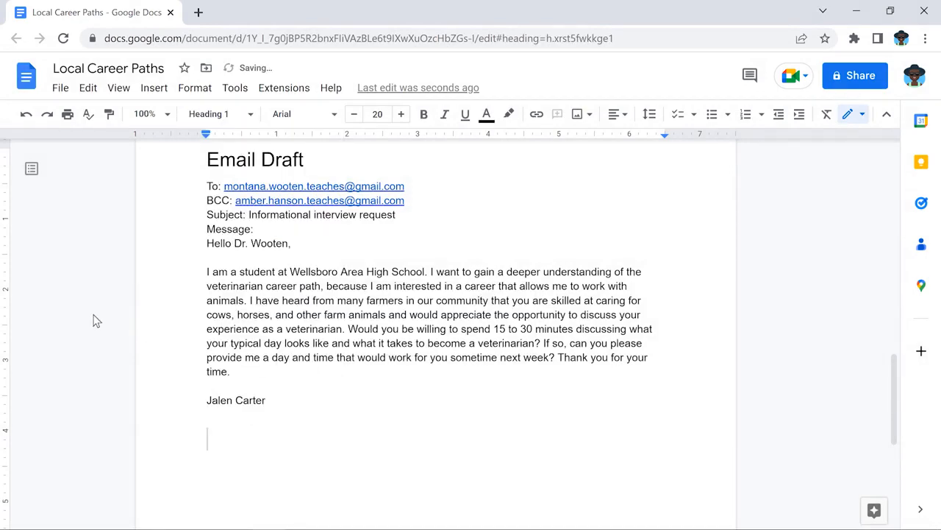
scroll(86, 314, "down", 3)
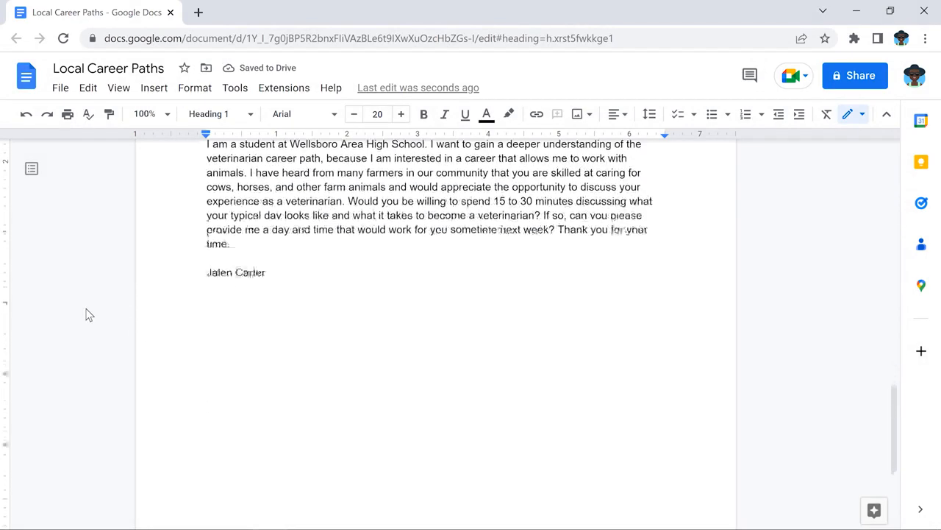
type("Vet")
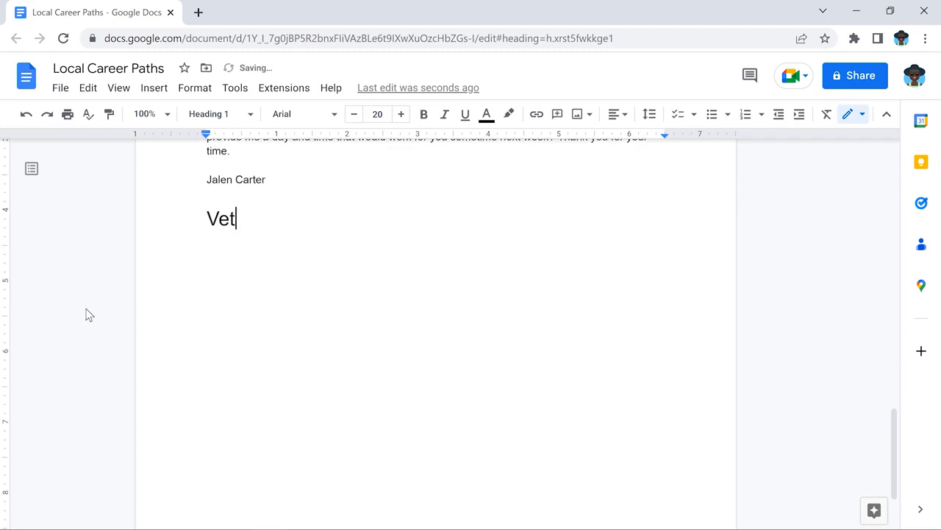
type("erinarian Interview")
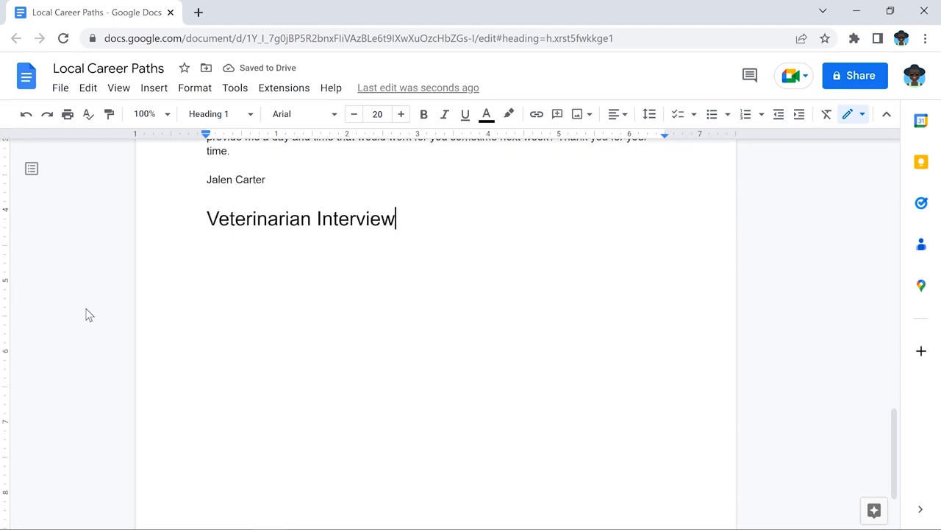
Step: Insert a table with 2 columns and 6 rows under the Veterinarian Interview heading
key("Return")
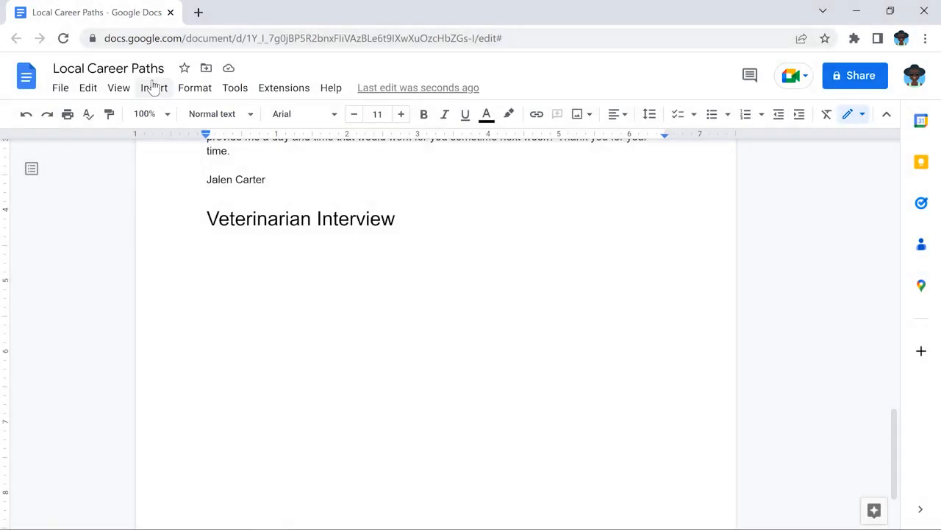
left_click(153, 88)
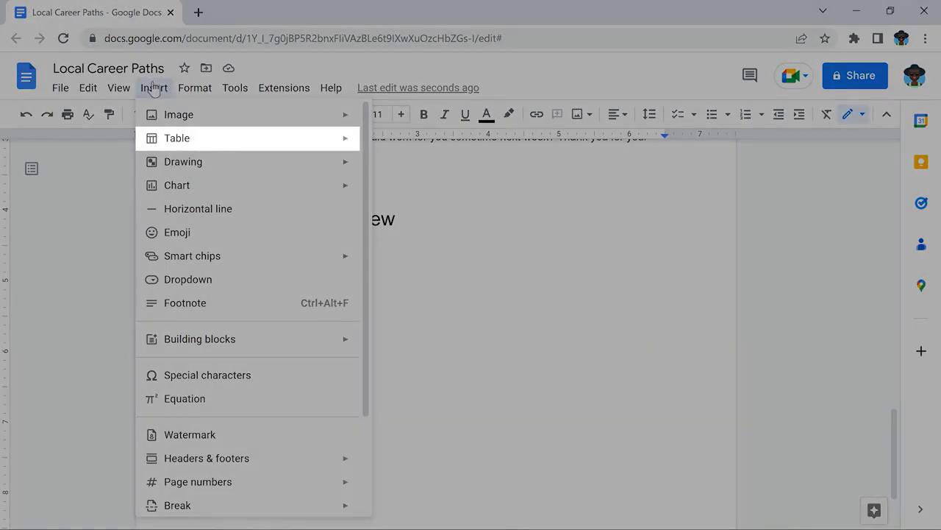
mouse_move(246, 137)
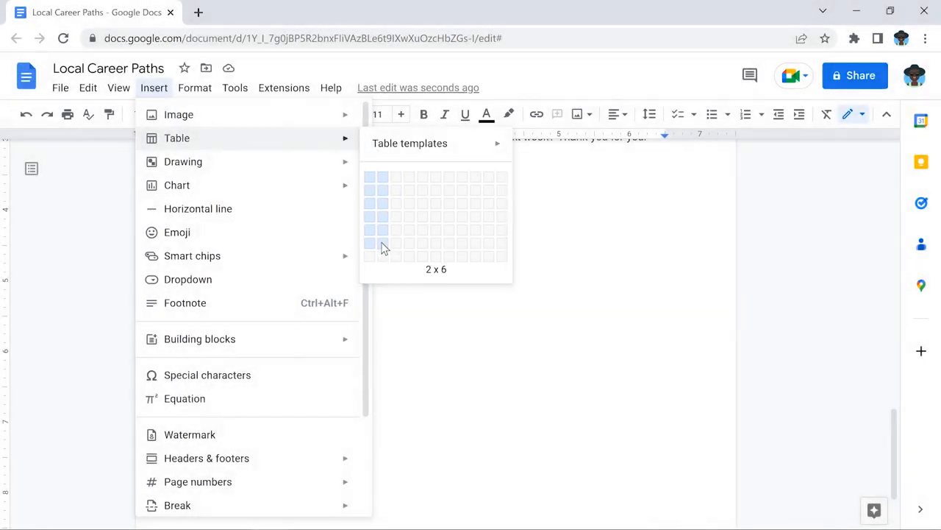
left_click(382, 246)
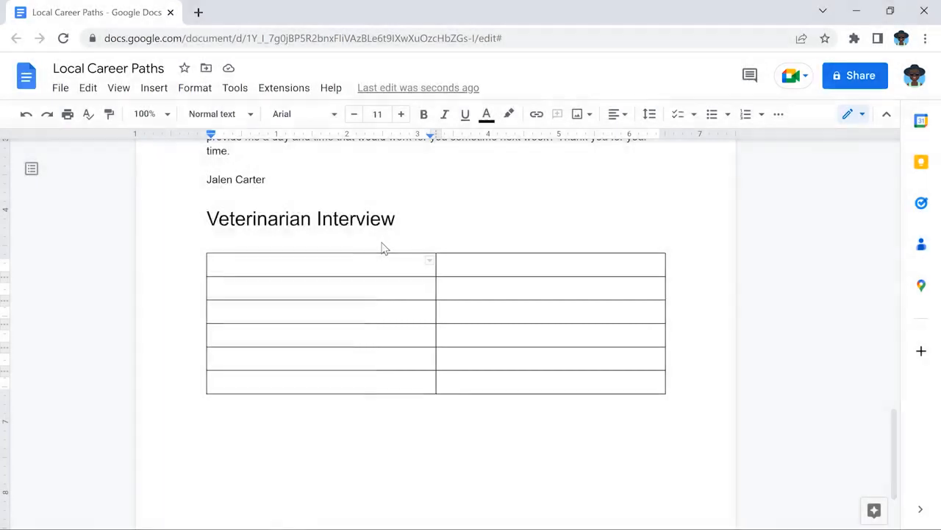
Step: Label the table's header cells "Questions" in the first column and "Answers" in the second
type("Questions")
left_click(558, 265)
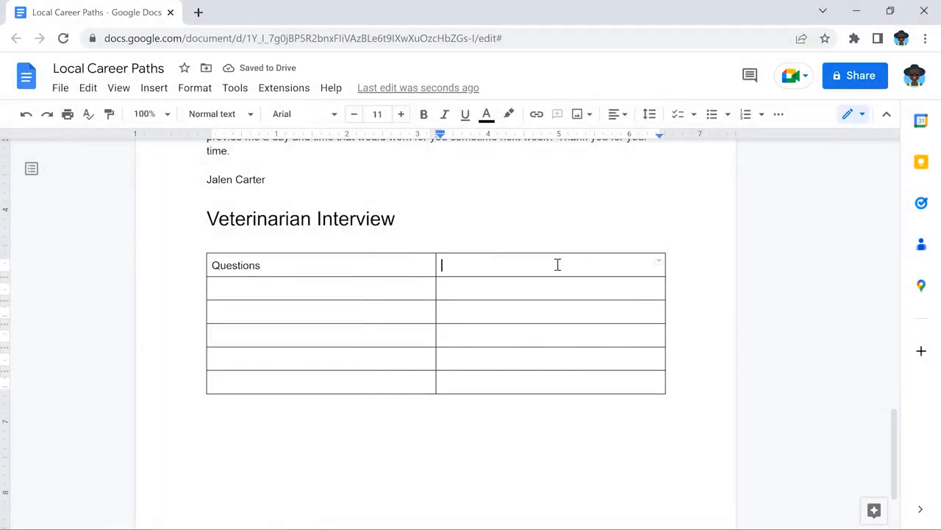
type("Answers")
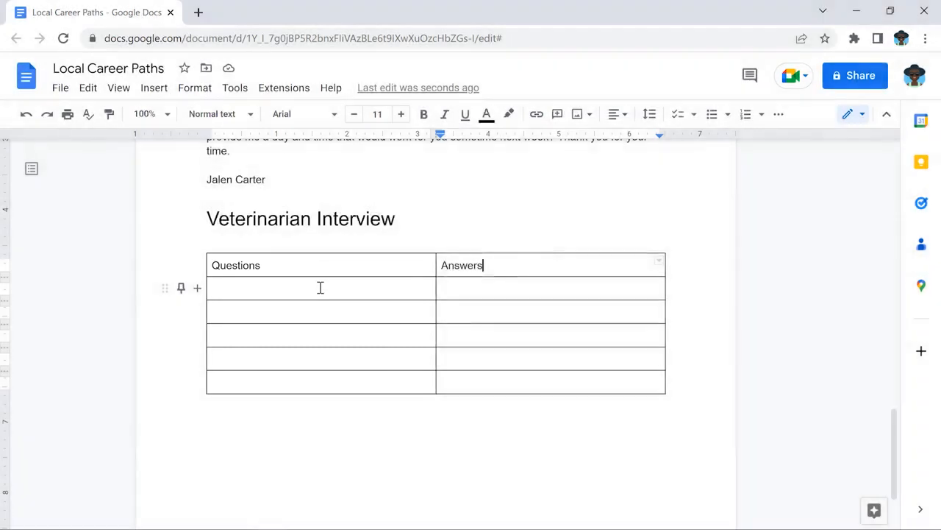
Step: Enter "What is a typical day like?" and "What do you find most rewarding or interesting about being a veterinarian?" as the first two questions
left_click(321, 288)
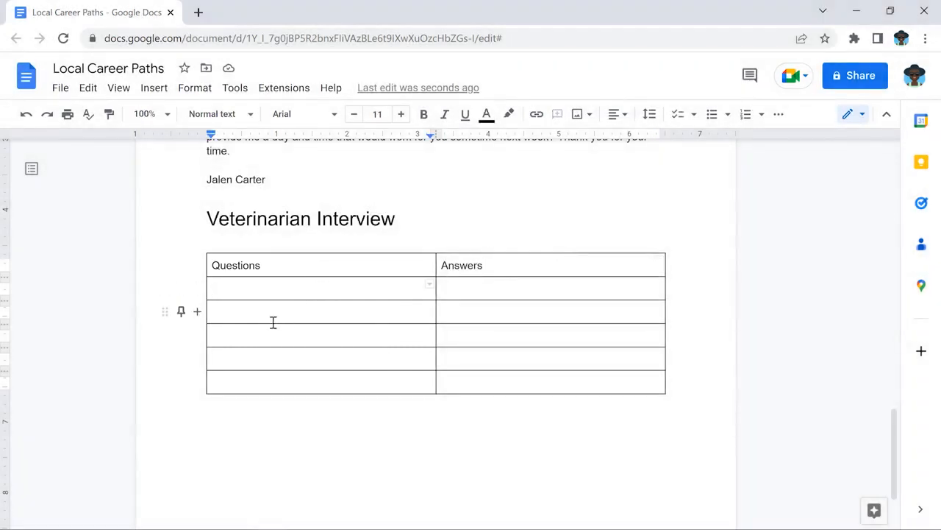
type("What is a typ")
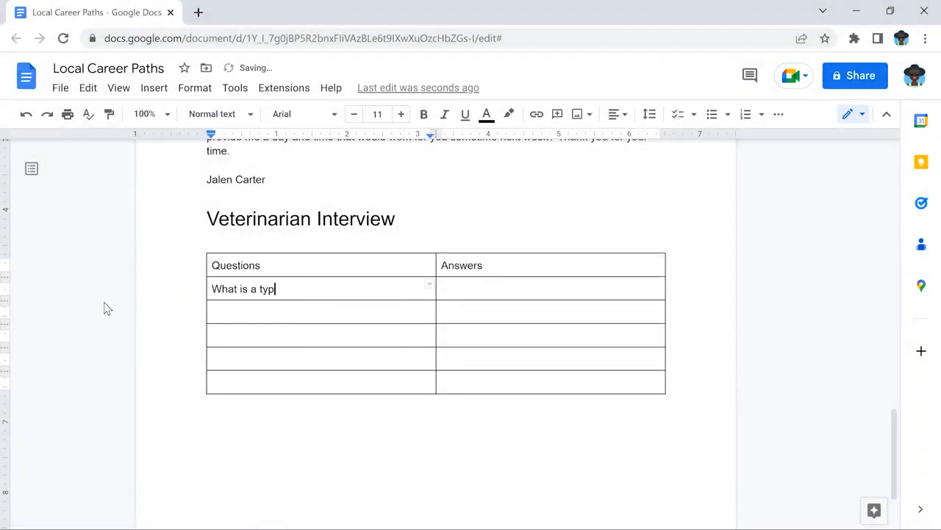
type("ical day like?")
left_click(322, 312)
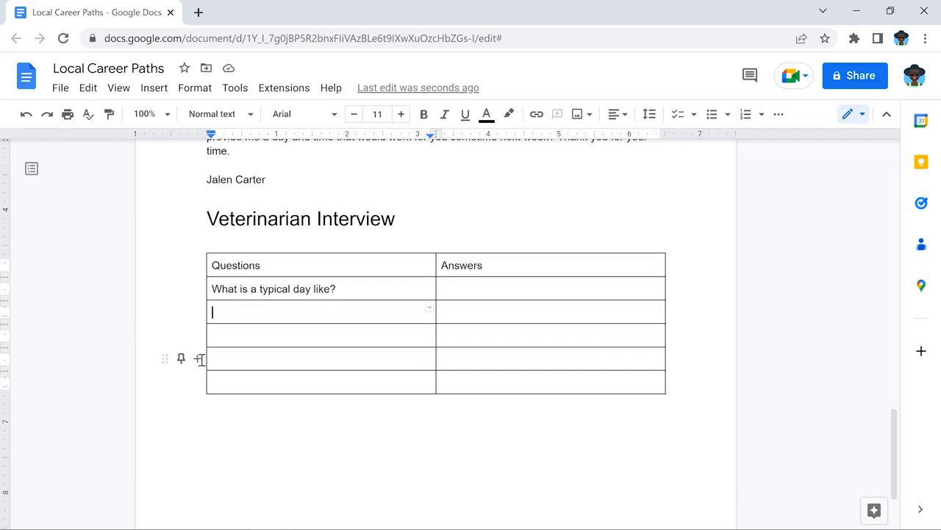
type("What do you find")
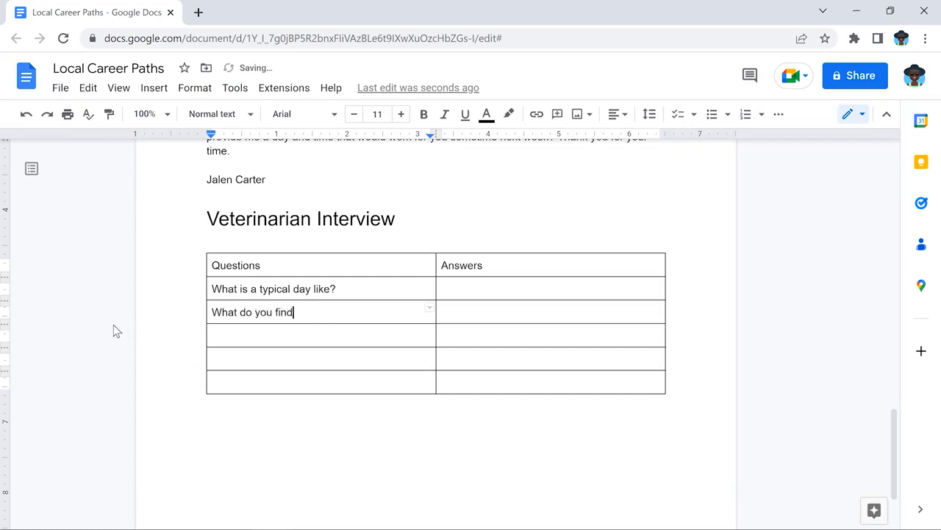
type(" most rewarding or intere")
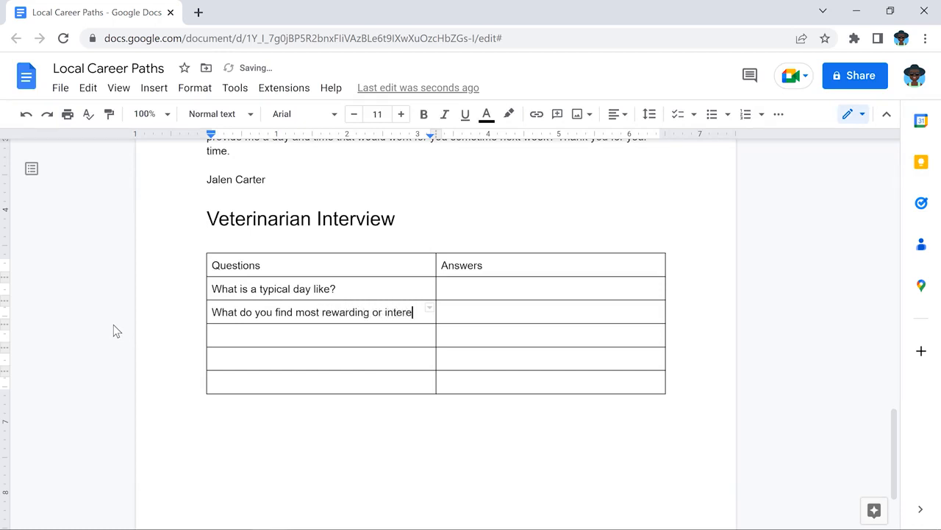
type("sting about being a veterinarian?")
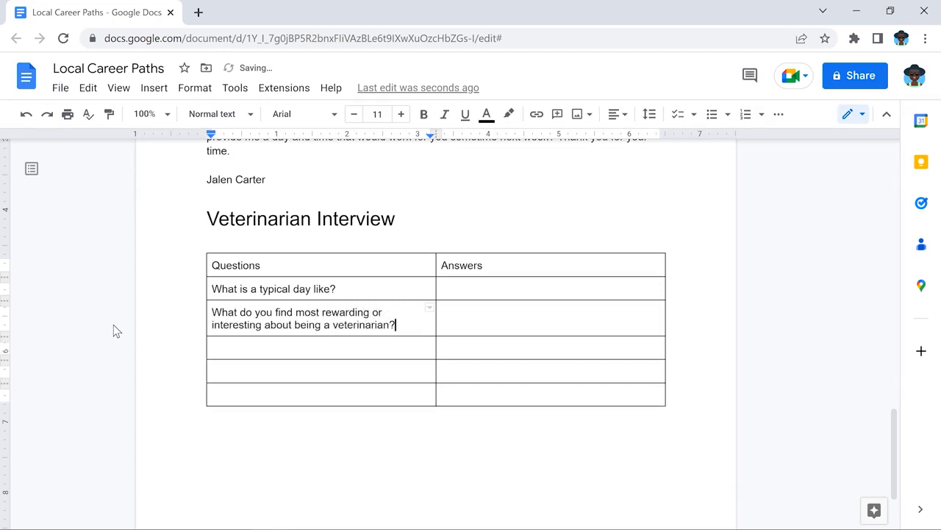
Step: Enter "What is your least favorite part of being a veterinarian?" and "What steps did you take to get started?" in the next two question rows
left_click(320, 347)
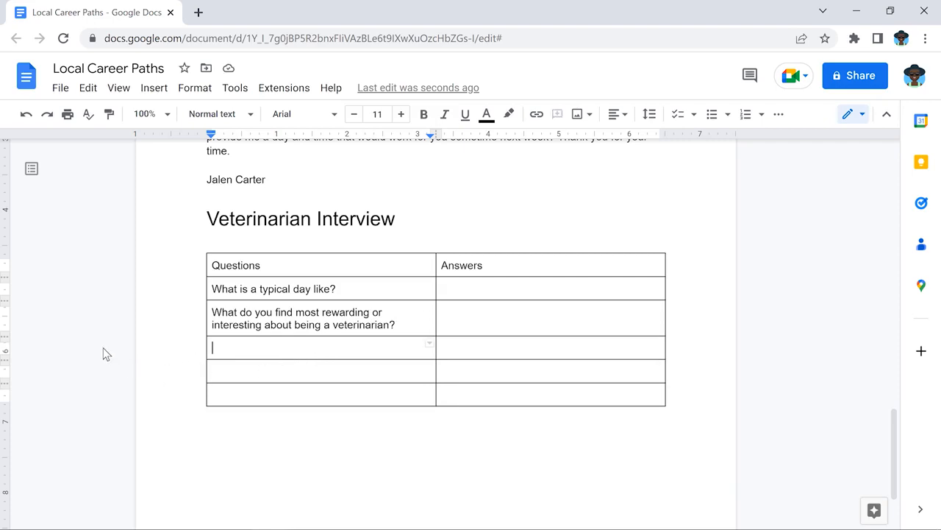
type("What is your least favorite part of being a veterinarian?")
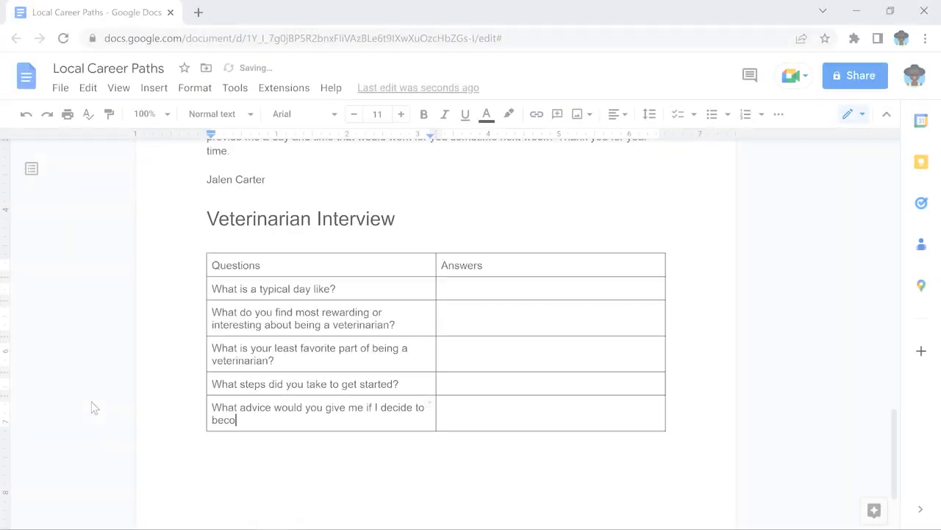
Step: Finish the last question as "What advice would you give me if I decide to become a veterinarian?" and narrow the Questions column to about 2 inches
type("me a veterinarian?")
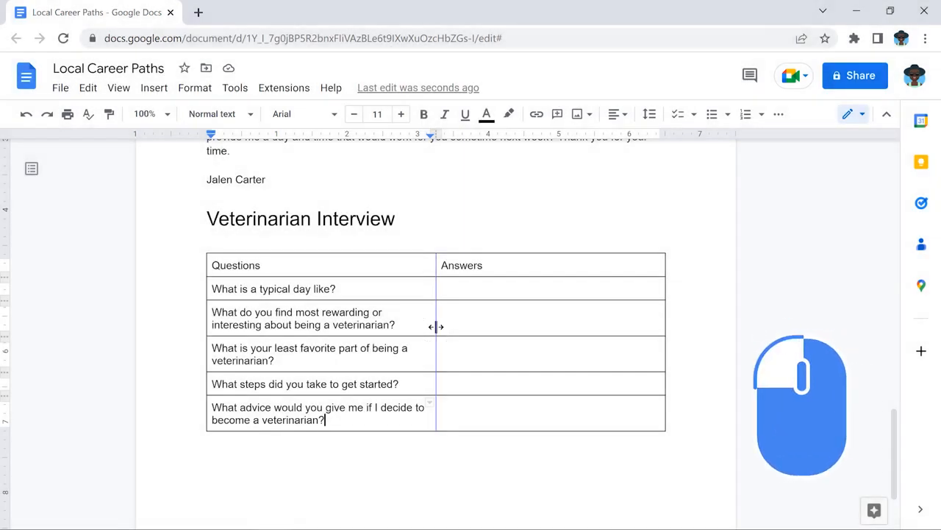
left_click_drag(436, 326, 346, 323)
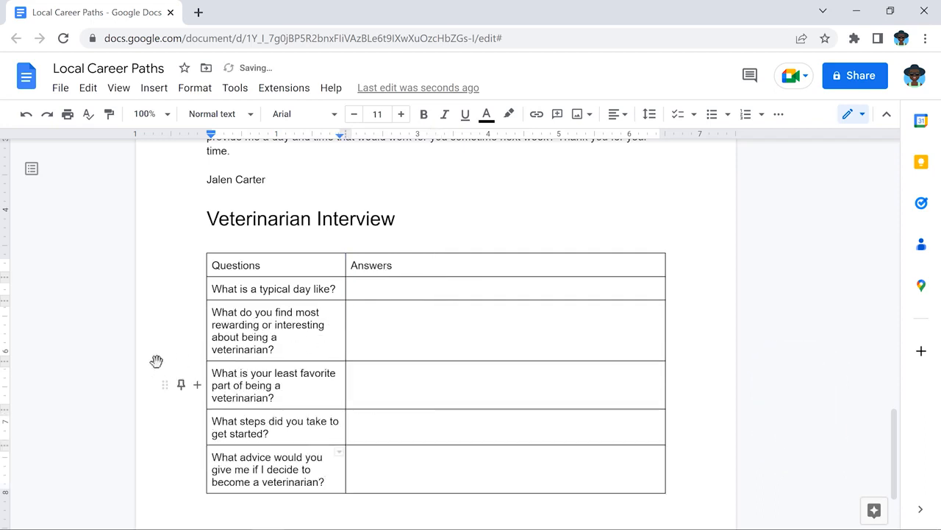
Step: Add a row at the end of the table and enter the question "How can students gain experience in the veterinary field?"
scroll(106, 342, "down", 1)
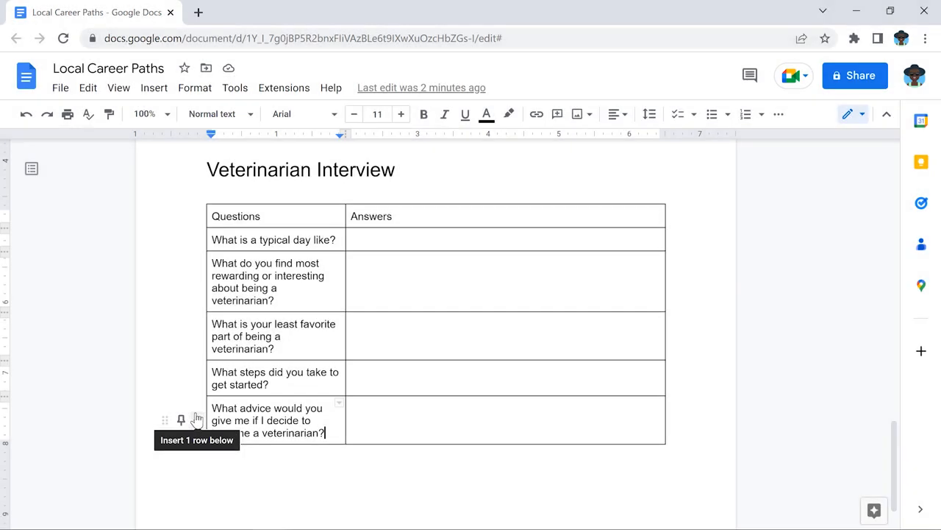
left_click(197, 418)
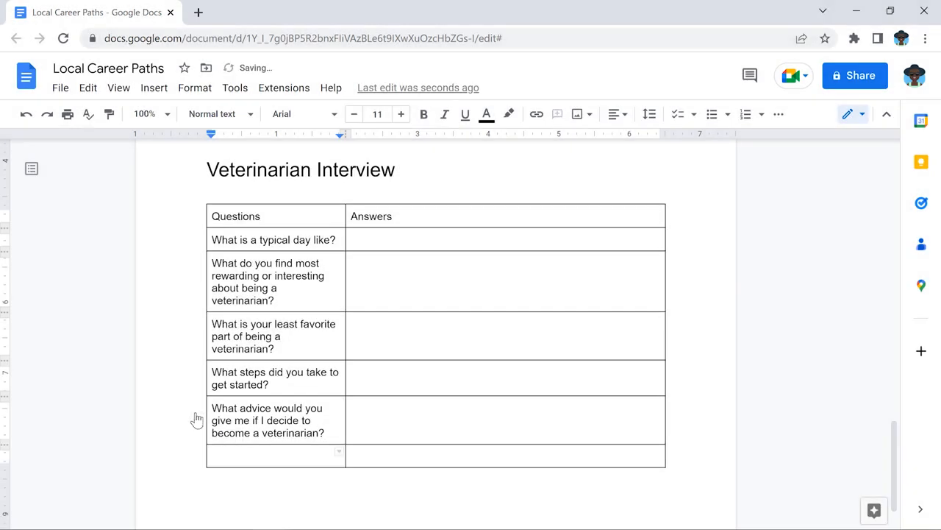
scroll(103, 410, "down", 2)
type("How can students ga")
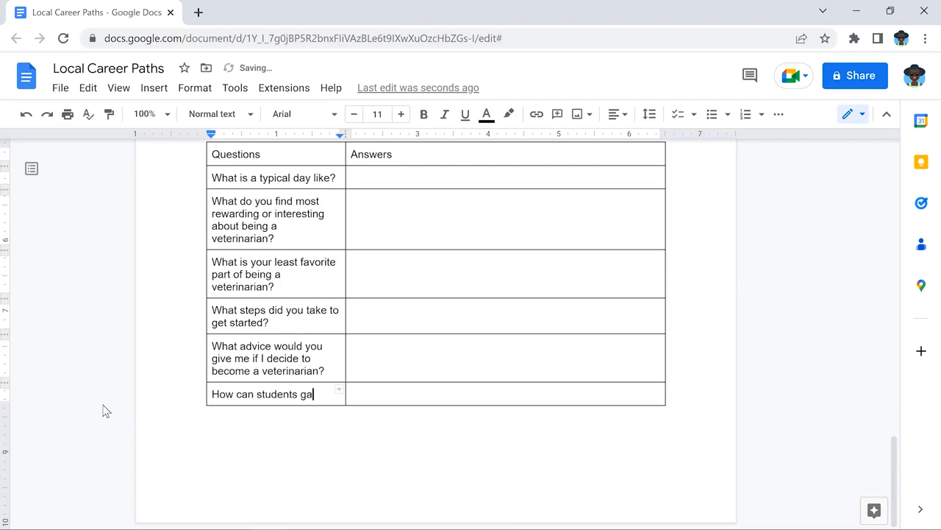
type("in experience in the veterinary field?")
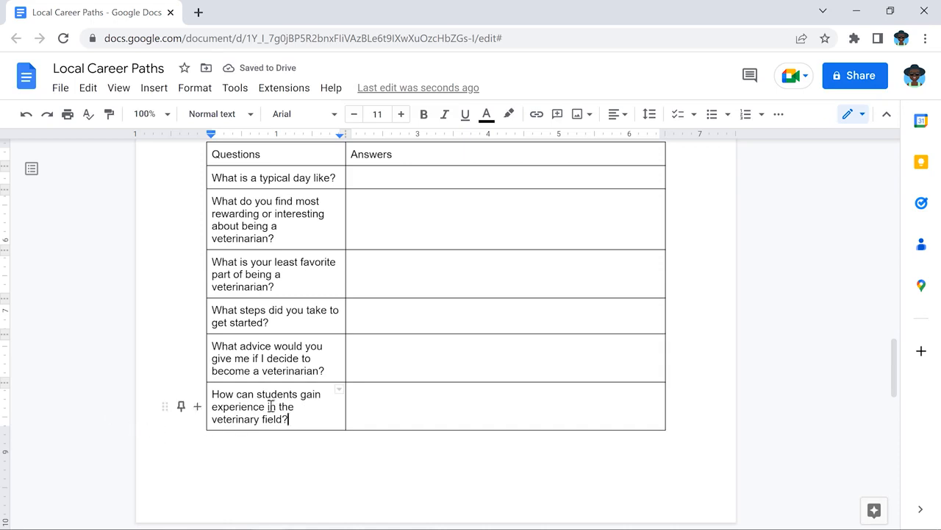
Step: Add another row below and enter "Are there any career paths similar to being a veterinarian that you think are worth exploring?"
left_click(197, 406)
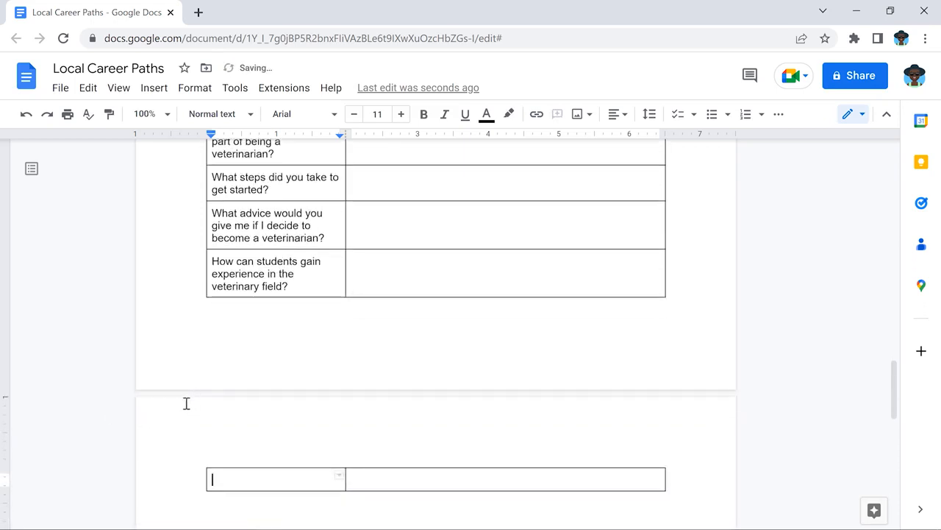
scroll(108, 400, "down", 3)
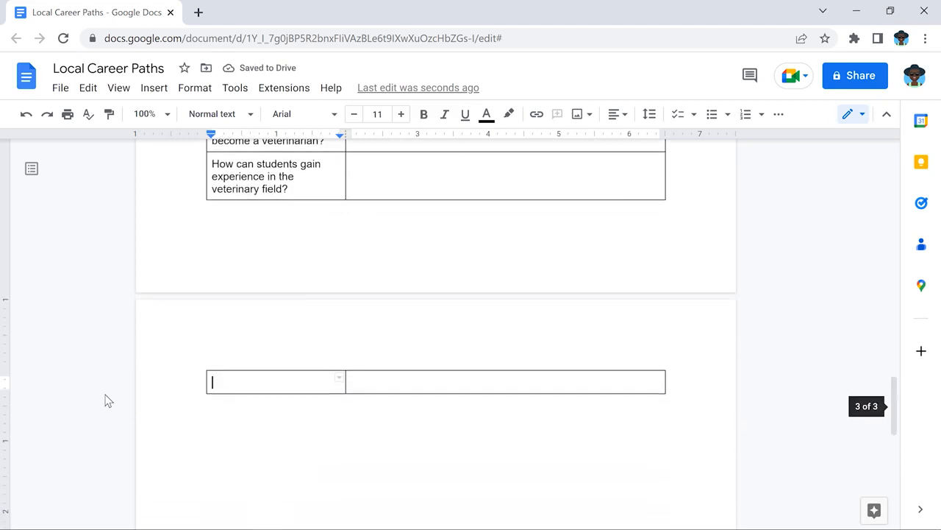
type("Are there any career paths similar to being a veterinarian that you think are worth exploring?")
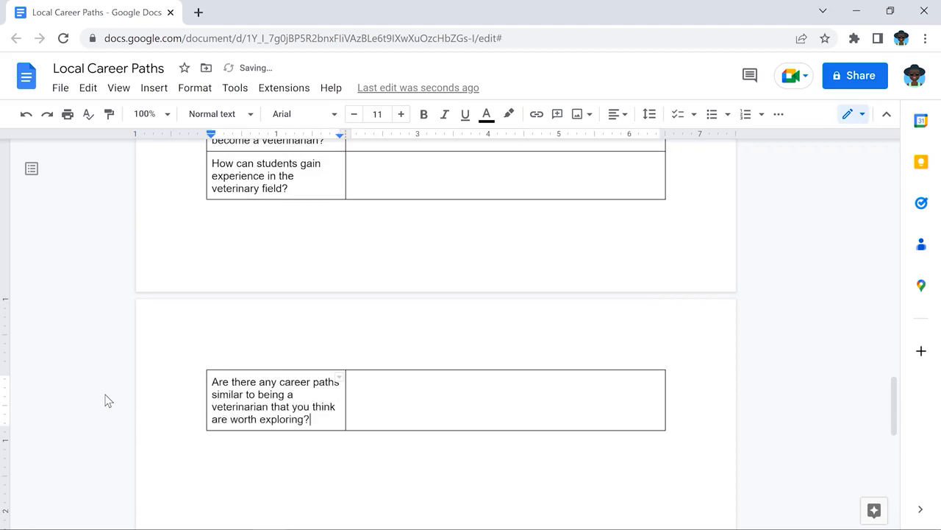
scroll(106, 401, "up", 3)
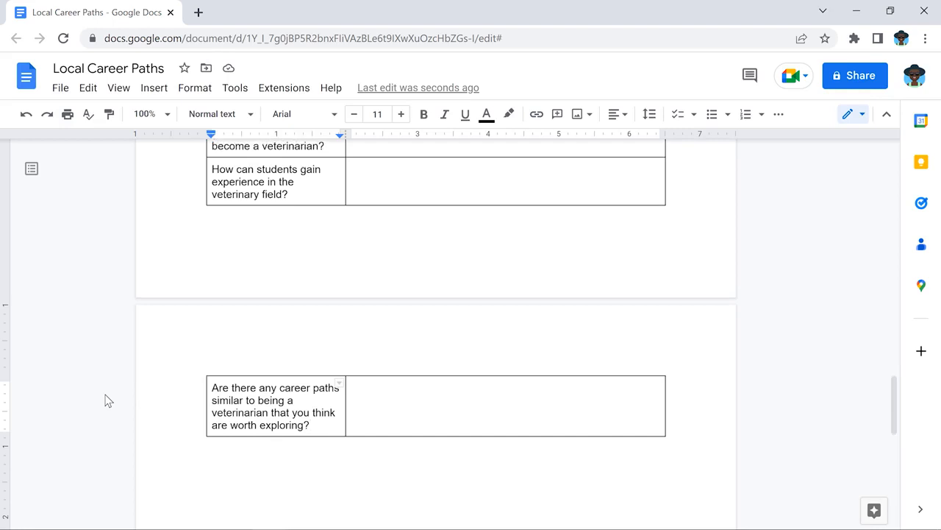
scroll(105, 401, "up", 5)
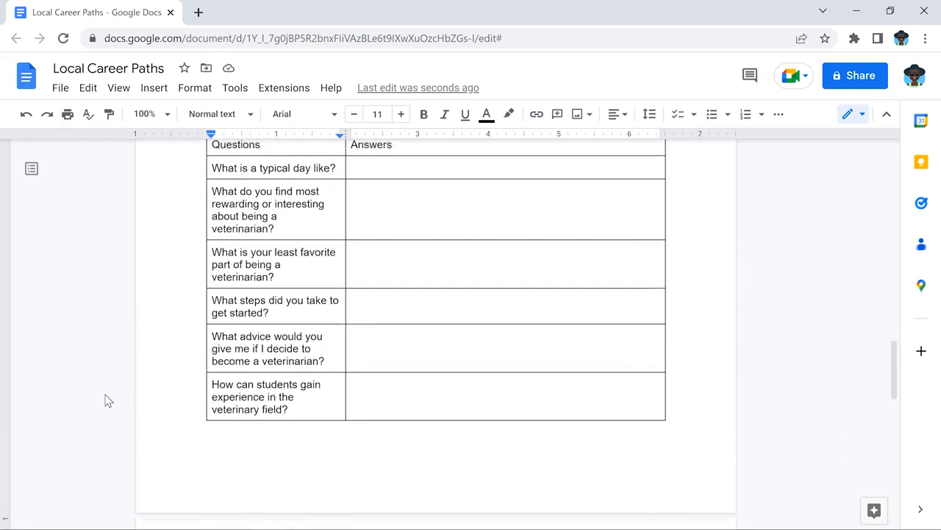